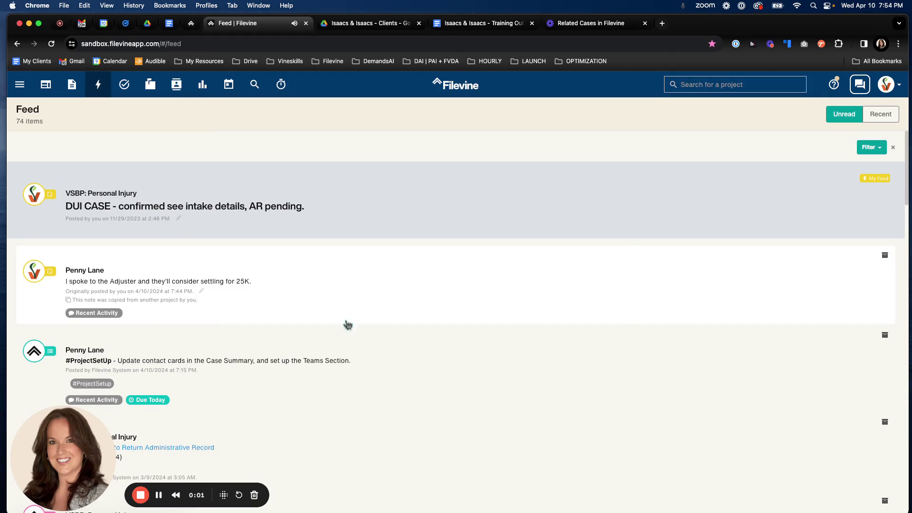
# - Find the client's case project through project search and open its Team page
pyautogui.moveTo(61, 446); pyautogui.dragTo(689, 470)
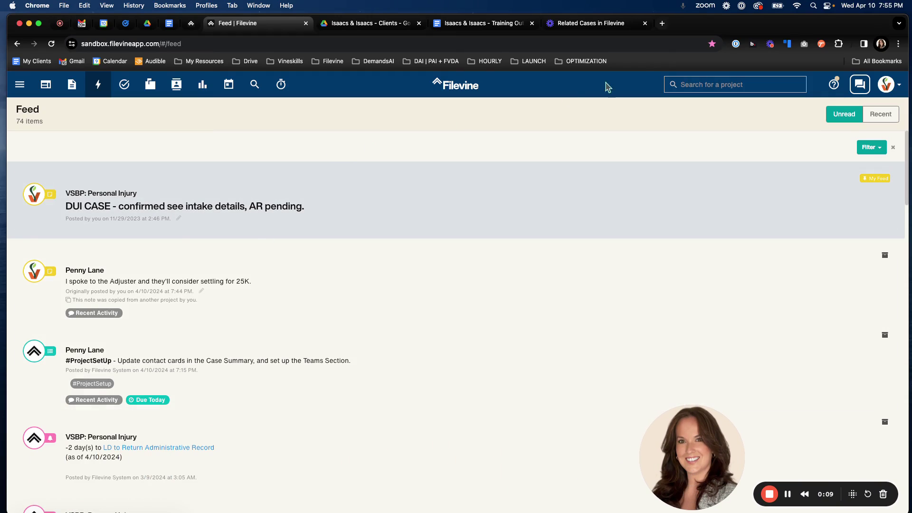
pyautogui.click(707, 82)
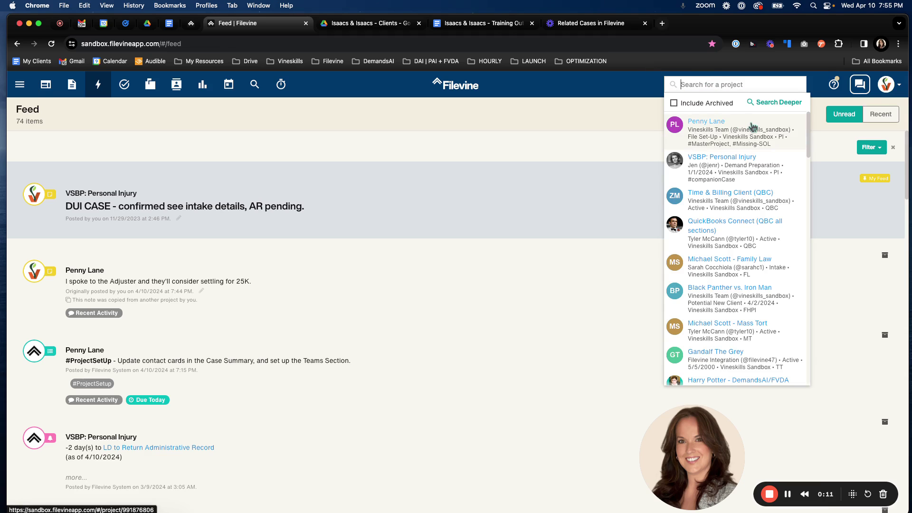
pyautogui.click(750, 122)
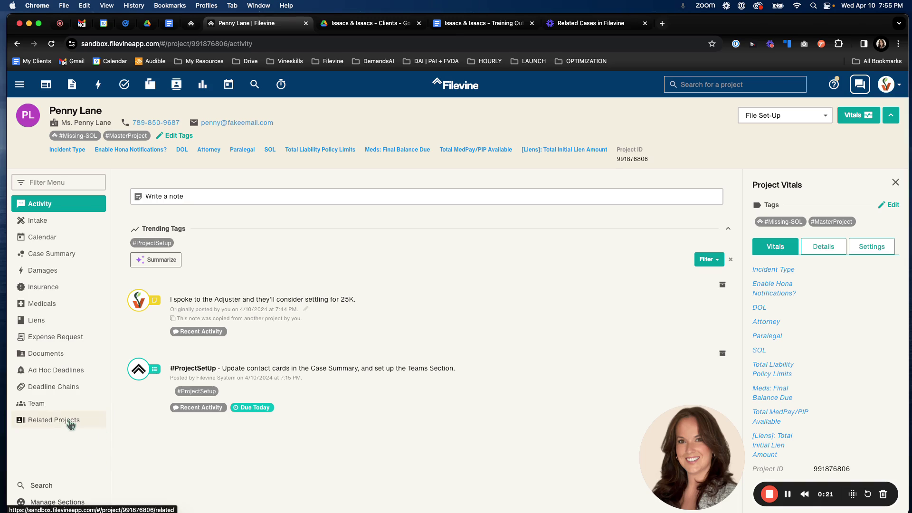
pyautogui.click(50, 405)
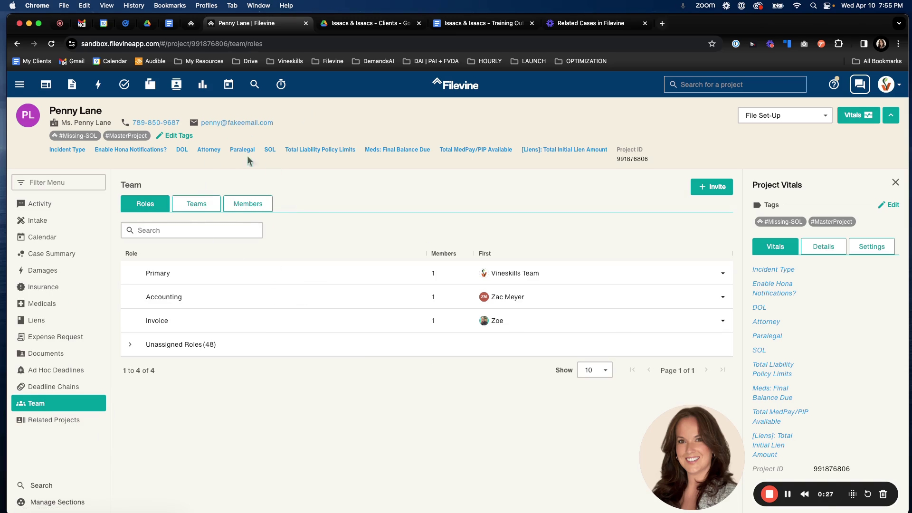
# - On the Members tab, show 50 rows per page so all 35 members appear
pyautogui.click(250, 203)
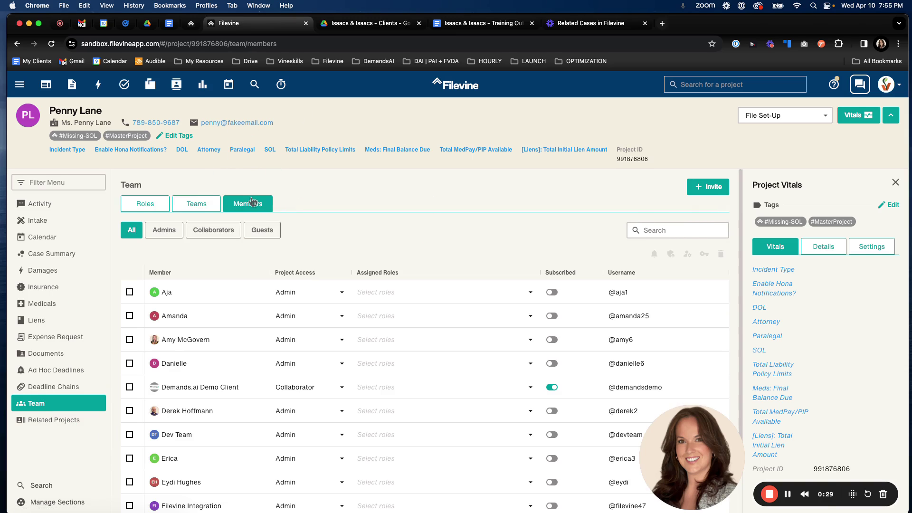
pyautogui.scroll(-3, 252, 312)
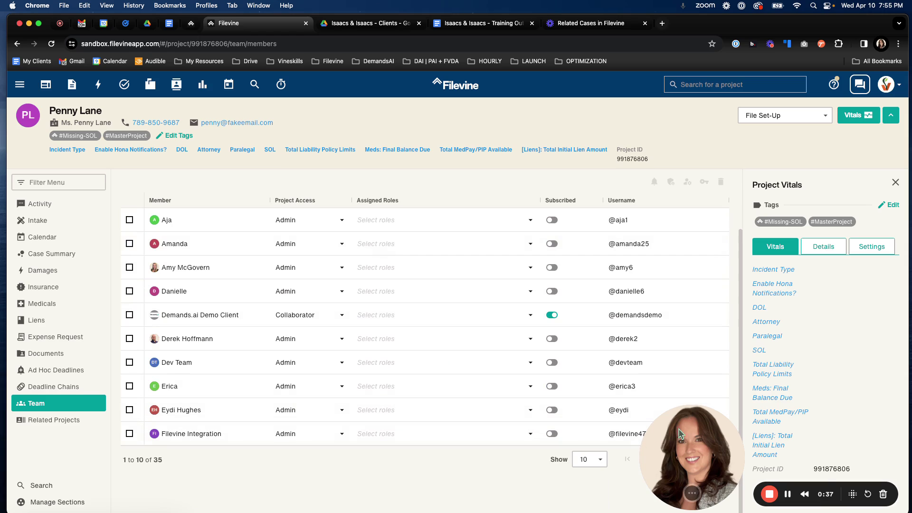
pyautogui.click(601, 460)
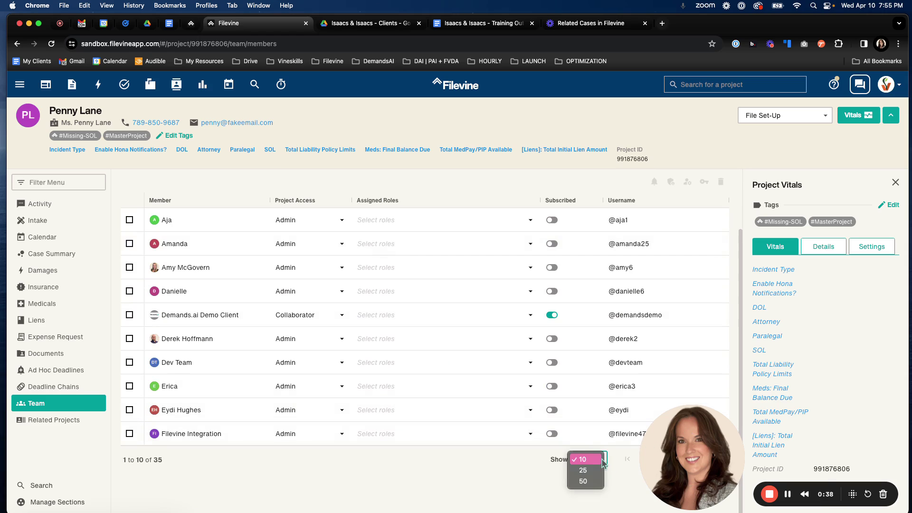
pyautogui.click(583, 481)
pyautogui.scroll(-10, 383, 395)
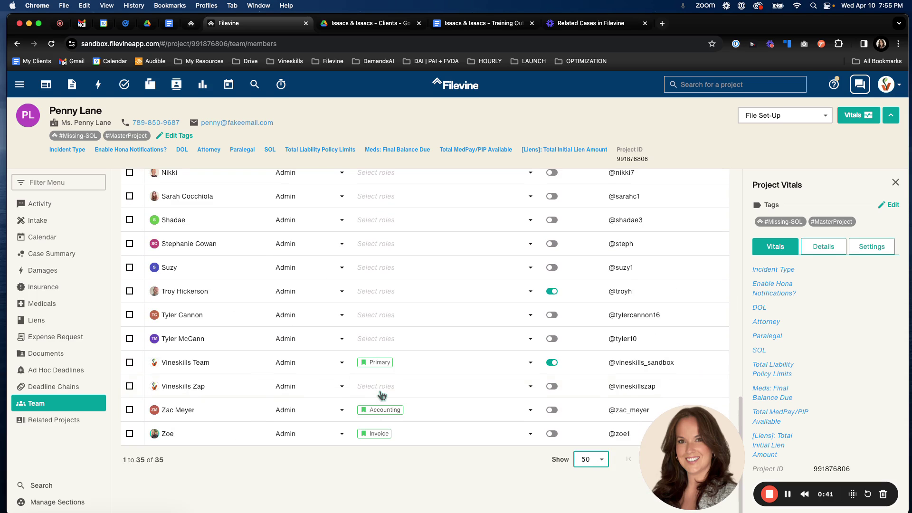
pyautogui.scroll(5, 382, 394)
pyautogui.scroll(10, 382, 395)
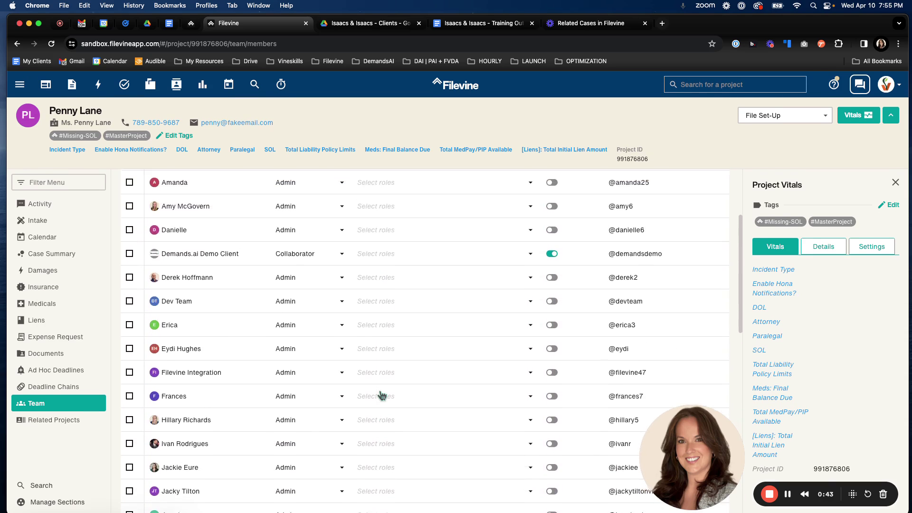
pyautogui.click(642, 231)
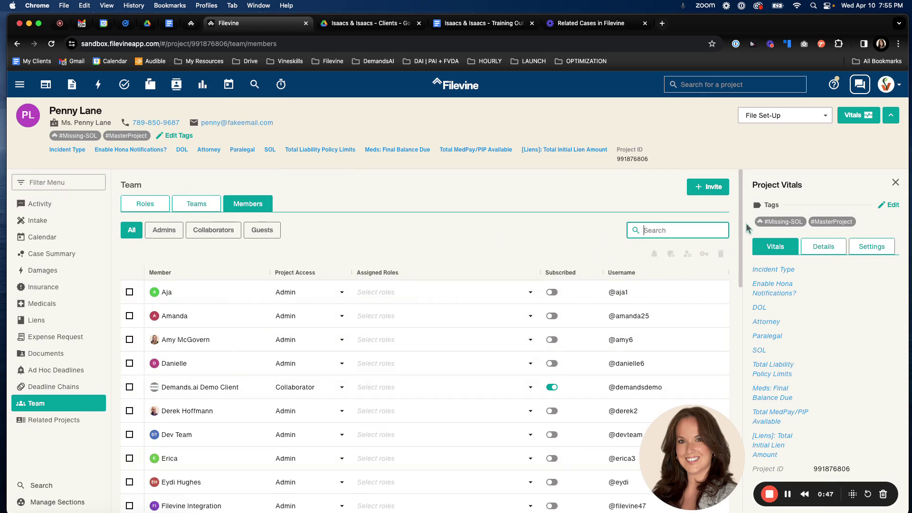
# - Search the member list by the team member's first name and check her project access
pyautogui.write('danielle')
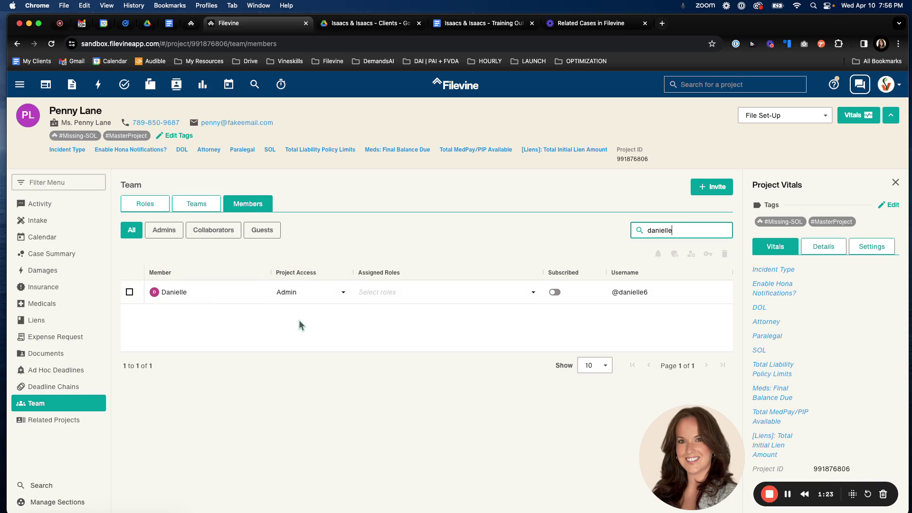
pyautogui.click(344, 293)
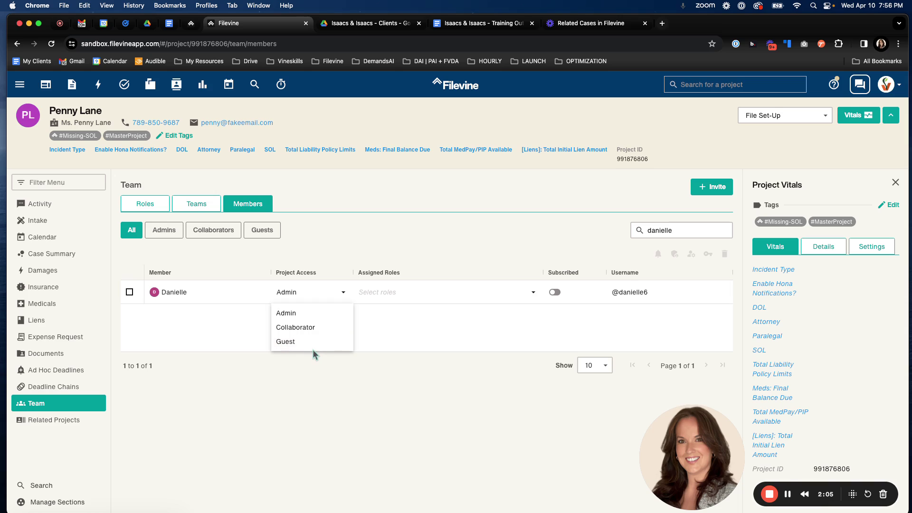
# - Keep the filtered member's project access set to Admin
pyautogui.click(289, 295)
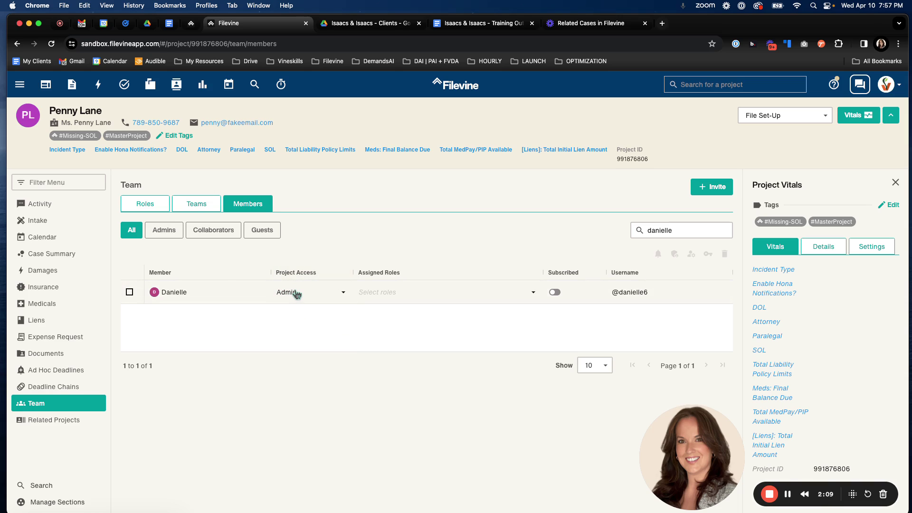
pyautogui.click(332, 297)
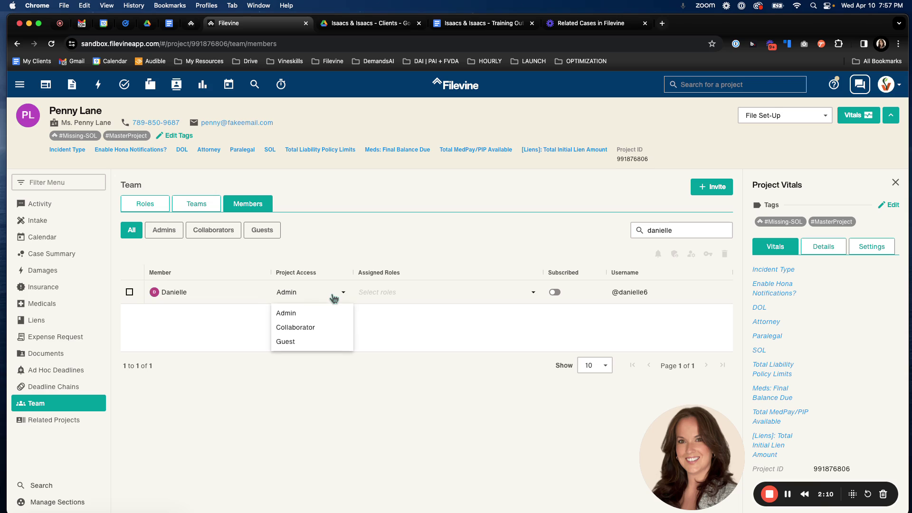
pyautogui.click(305, 312)
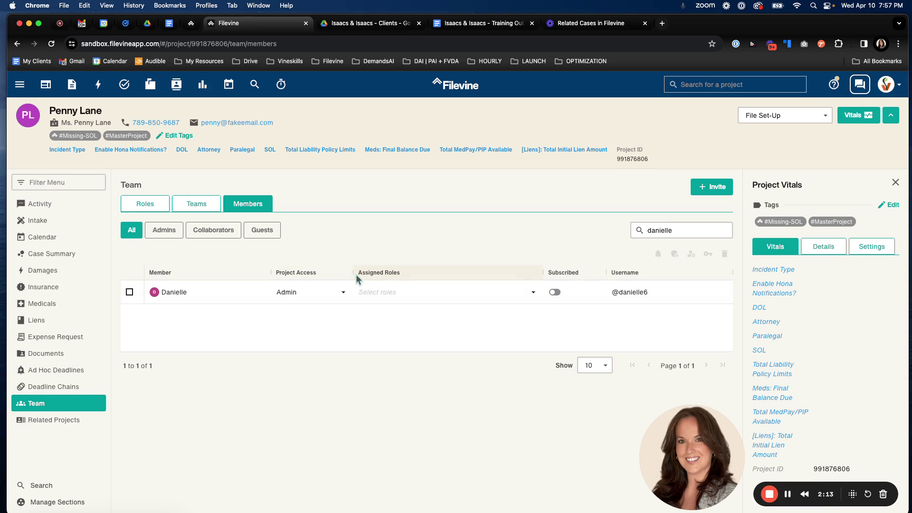
# - Assign her the Paralegal and Litigation Paralegal roles
pyautogui.click(528, 297)
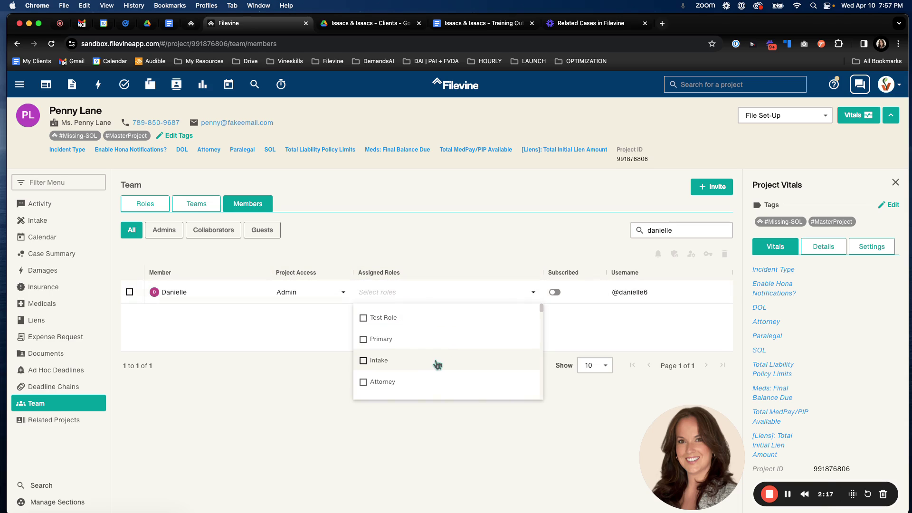
pyautogui.scroll(-10, 437, 365)
pyautogui.scroll(10, 437, 364)
pyautogui.scroll(-8, 437, 365)
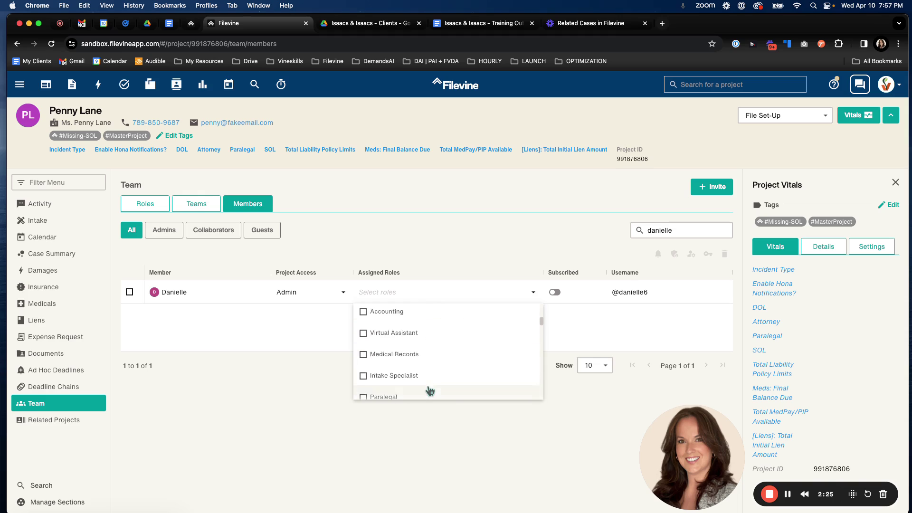
pyautogui.scroll(-3, 430, 388)
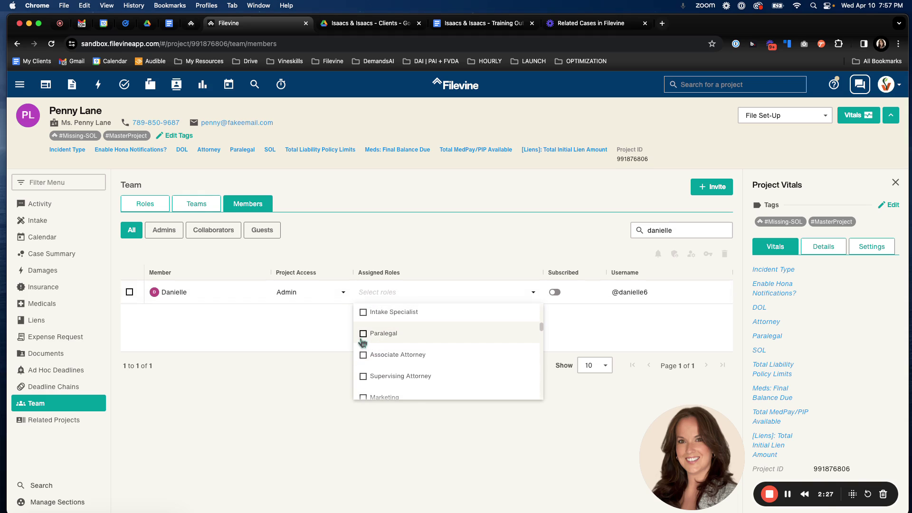
pyautogui.click(365, 337)
pyautogui.scroll(-6, 404, 375)
pyautogui.scroll(-2, 403, 374)
pyautogui.scroll(3, 403, 374)
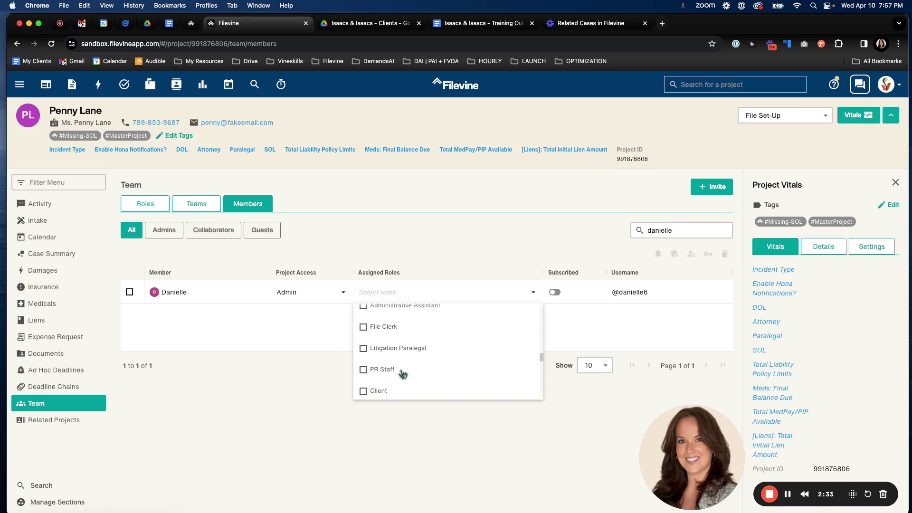
pyautogui.click(365, 348)
pyautogui.click(509, 218)
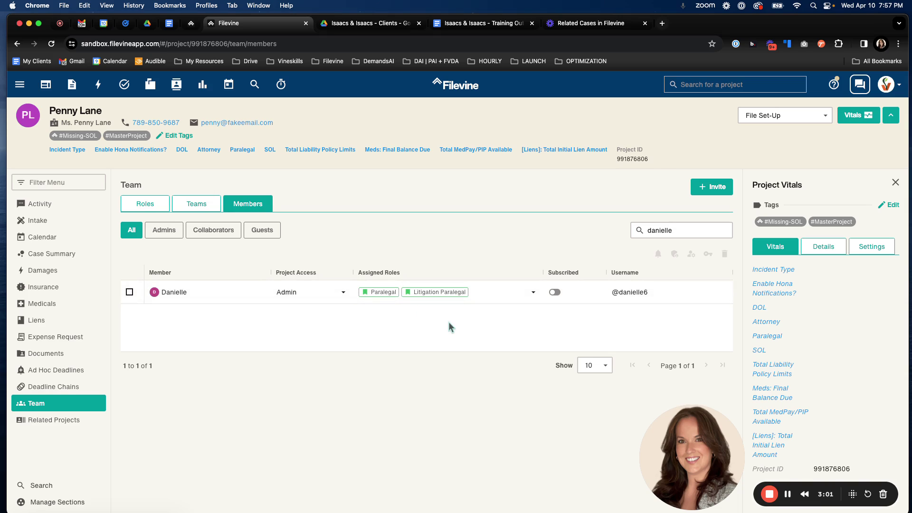
# - Replace the member search with another team member's first name
pyautogui.doubleClick(680, 231)
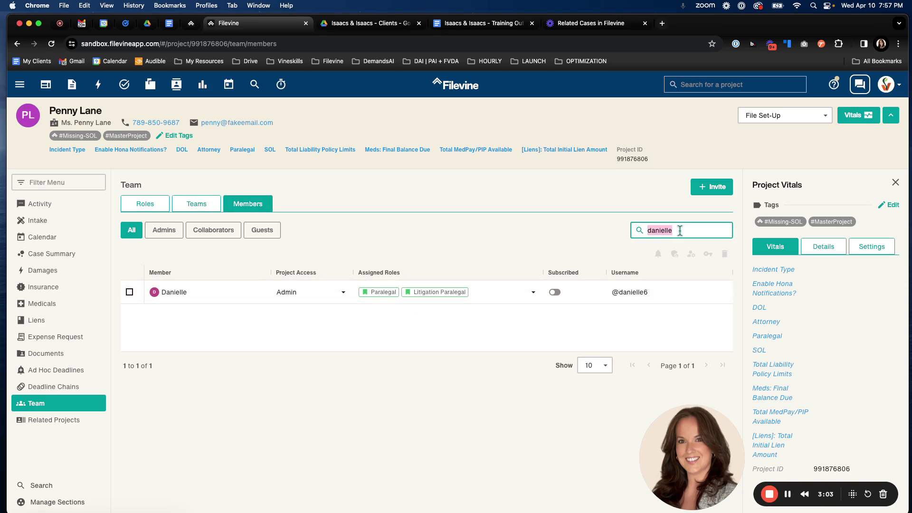
pyautogui.click(680, 230)
pyautogui.doubleClick(680, 231)
pyautogui.press('BackSpace')
pyautogui.write('amy')
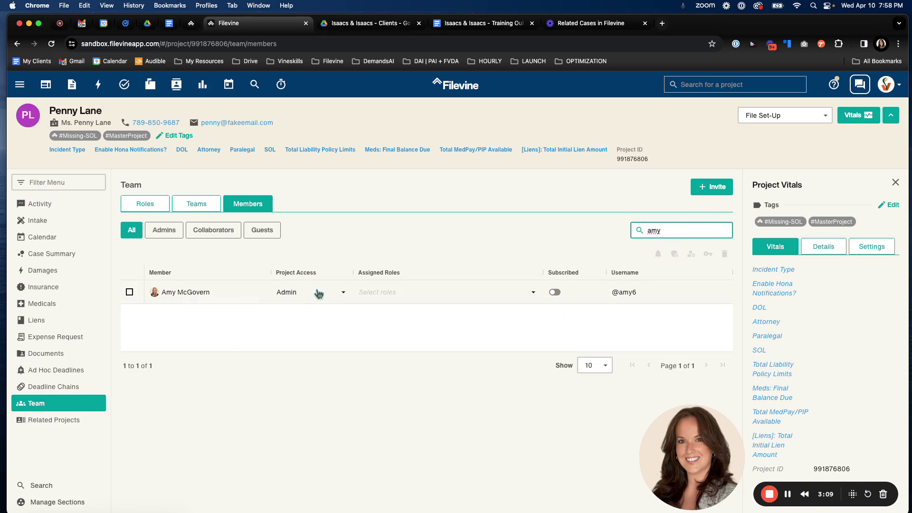
# - Assign that member the Paralegal role
pyautogui.click(533, 293)
pyautogui.scroll(-5, 435, 377)
pyautogui.scroll(1, 437, 376)
pyautogui.click(372, 346)
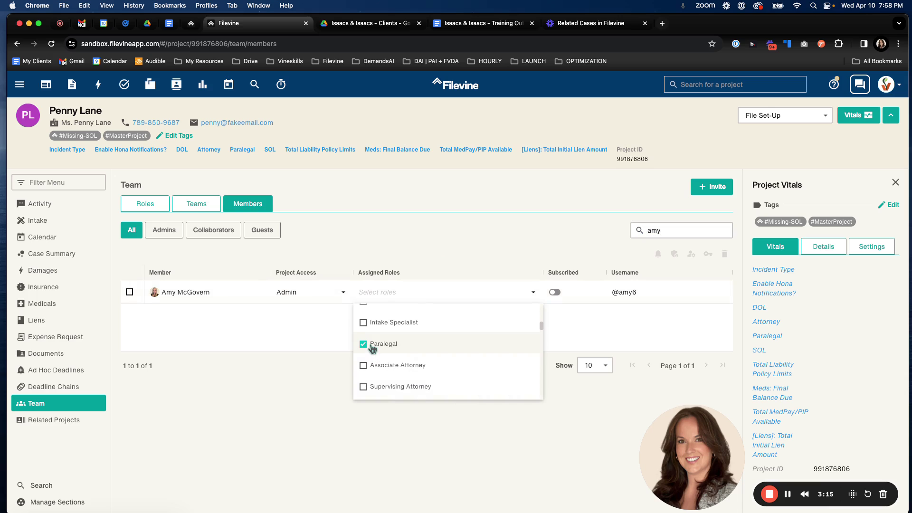
pyautogui.click(332, 437)
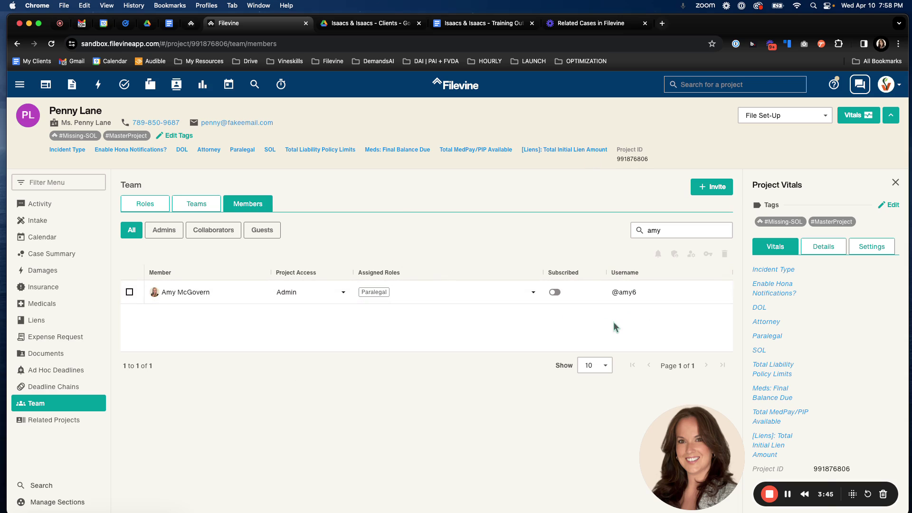
# - Clear the member search and scroll through the full team member list
pyautogui.click(672, 225)
pyautogui.doubleClick(672, 225)
pyautogui.press('BackSpace')
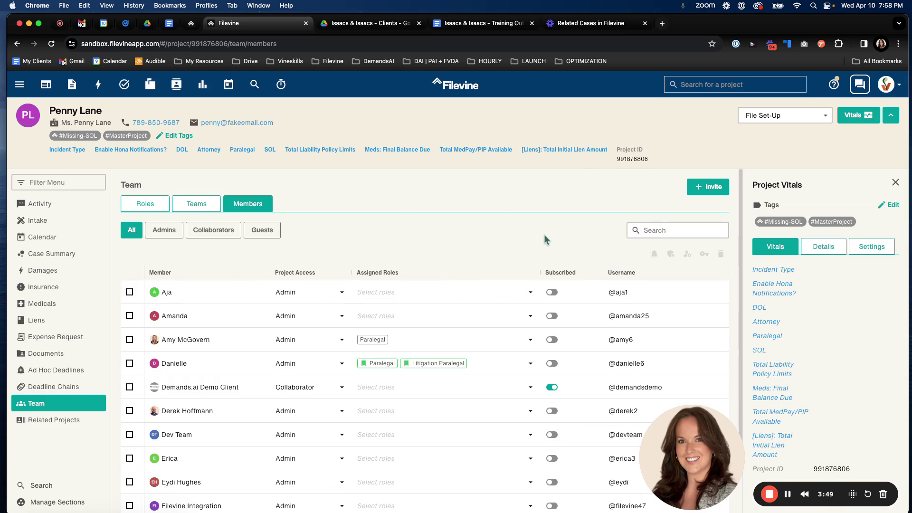
pyautogui.scroll(-2, 377, 408)
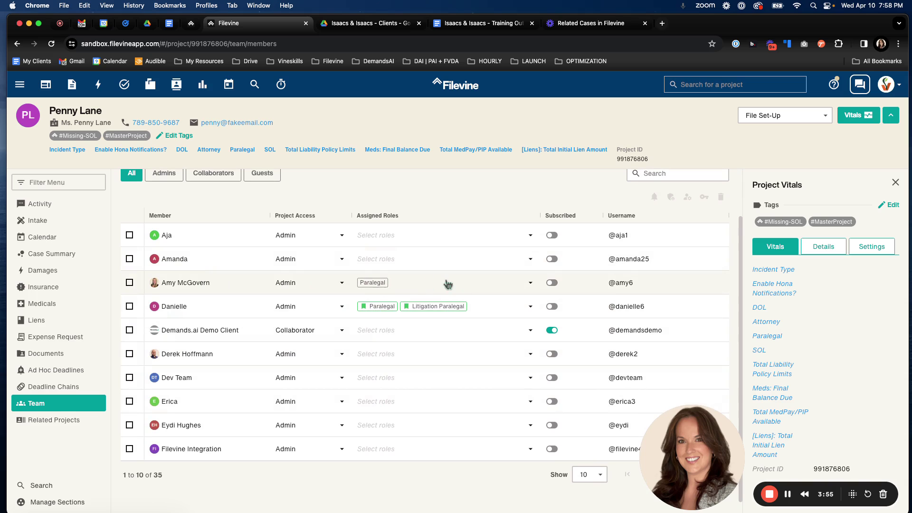
pyautogui.scroll(1, 452, 413)
pyautogui.scroll(1, 451, 413)
pyautogui.scroll(-3, 314, 363)
pyautogui.scroll(3, 315, 362)
# - In Roles, set the newly added paralegal as the Paralegal role's first member
pyautogui.click(162, 204)
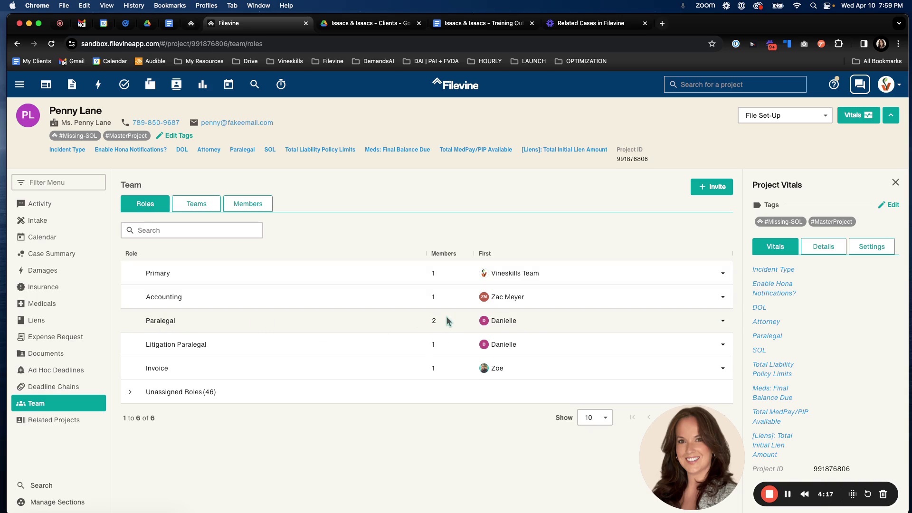
pyautogui.click(723, 321)
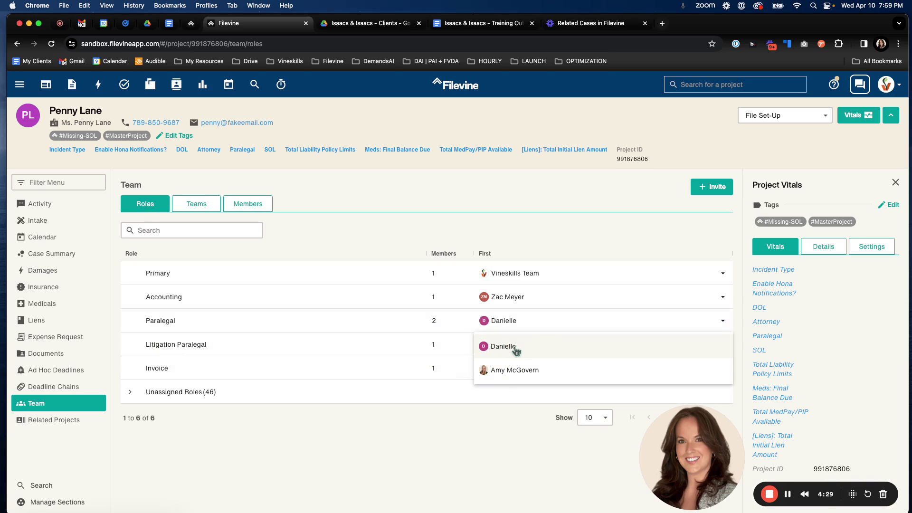
pyautogui.click(536, 374)
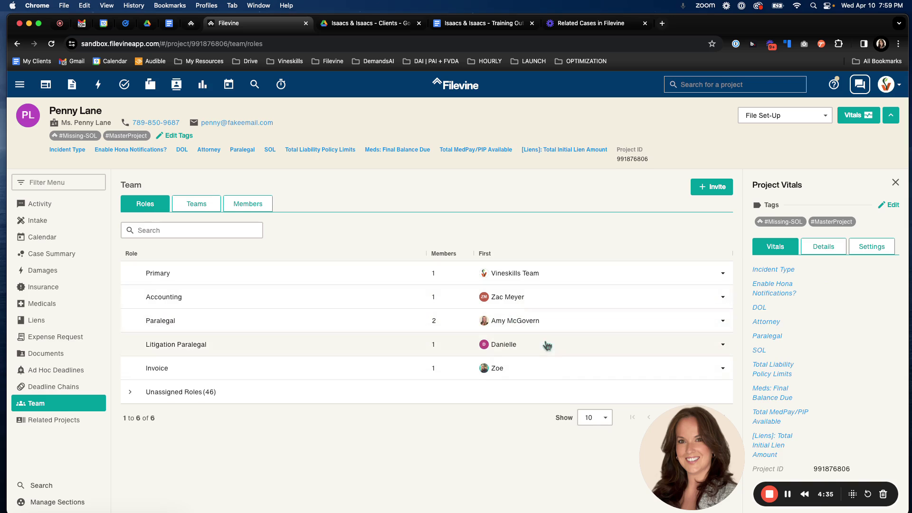
# - Visit the Members list, then return to the Roles overview
pyautogui.click(256, 206)
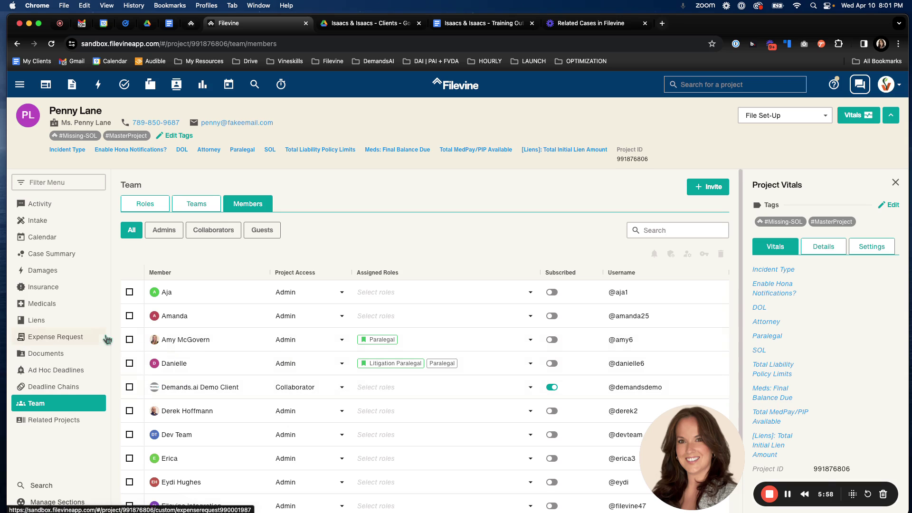
pyautogui.click(145, 204)
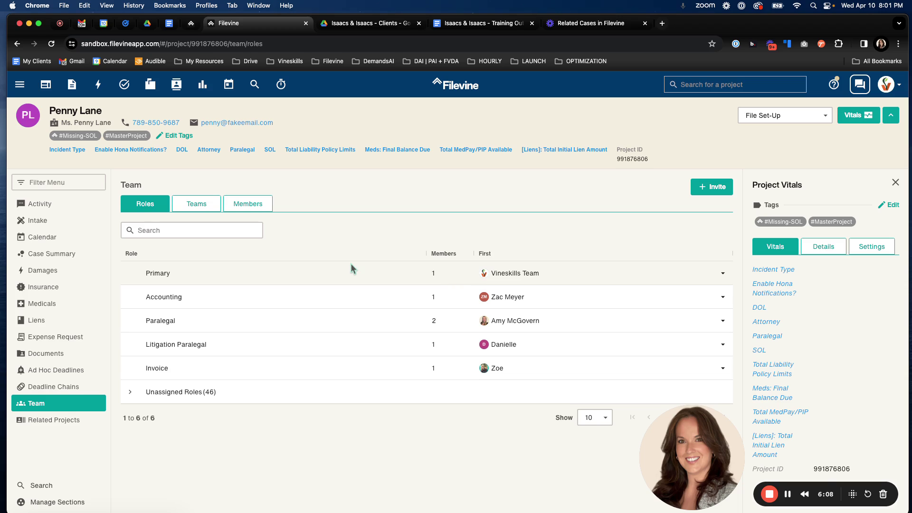
pyautogui.click(192, 273)
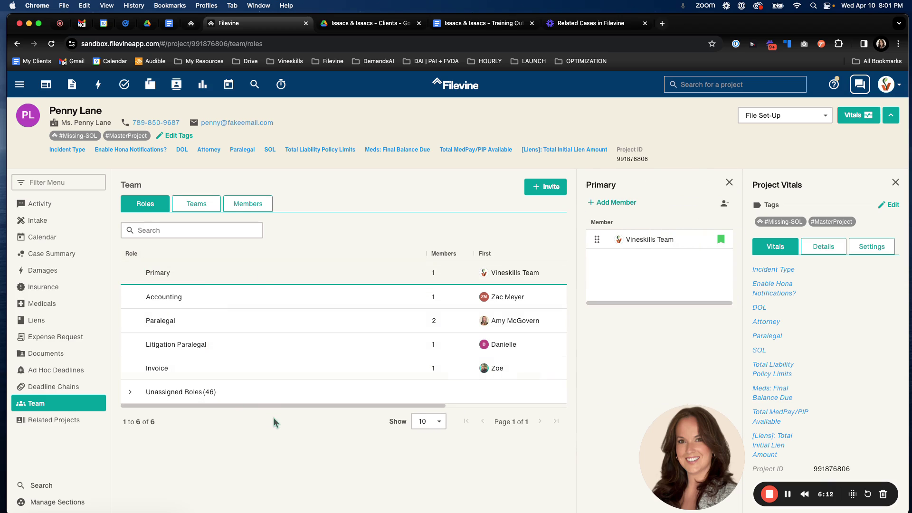
pyautogui.click(730, 182)
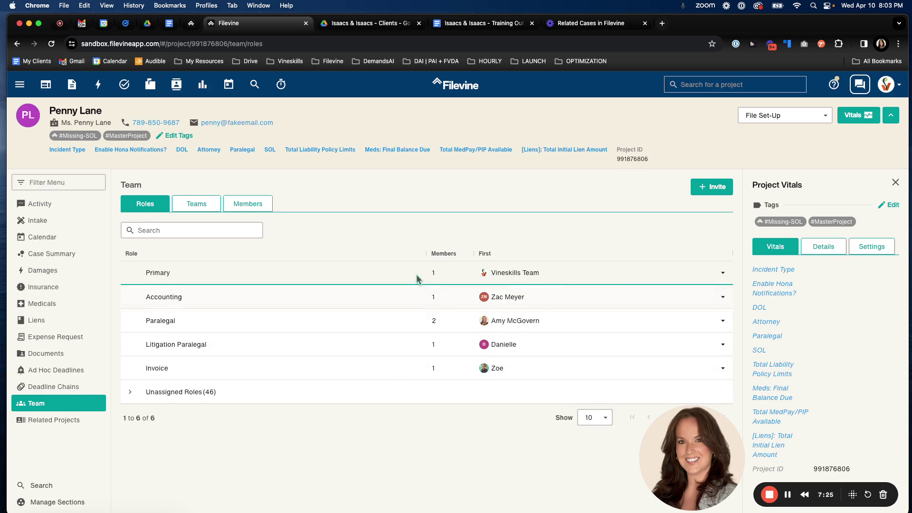
# - Add the Primary role to the Litigation Paralegal member
pyautogui.click(257, 209)
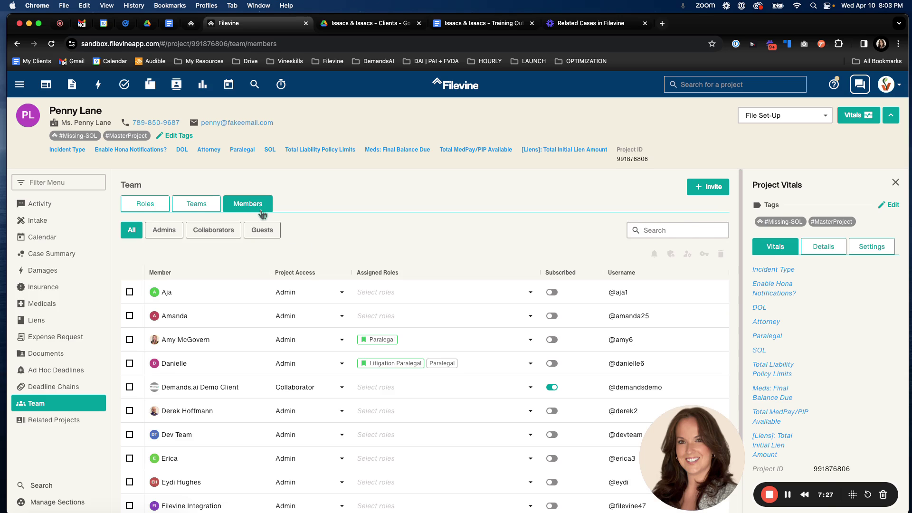
pyautogui.click(470, 367)
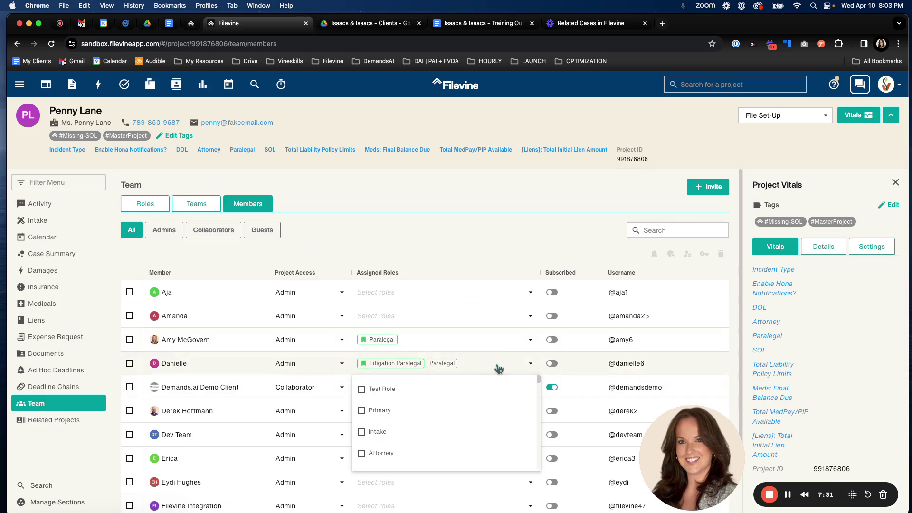
pyautogui.click(365, 415)
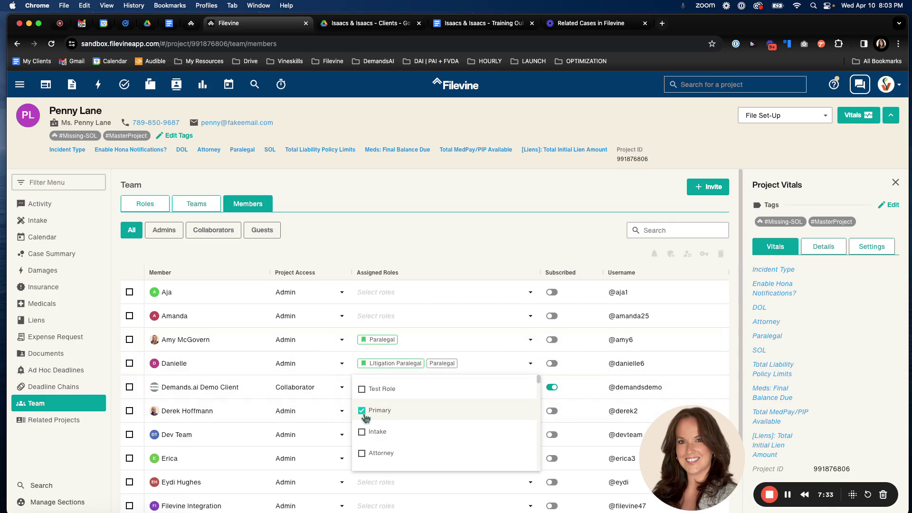
pyautogui.click(480, 261)
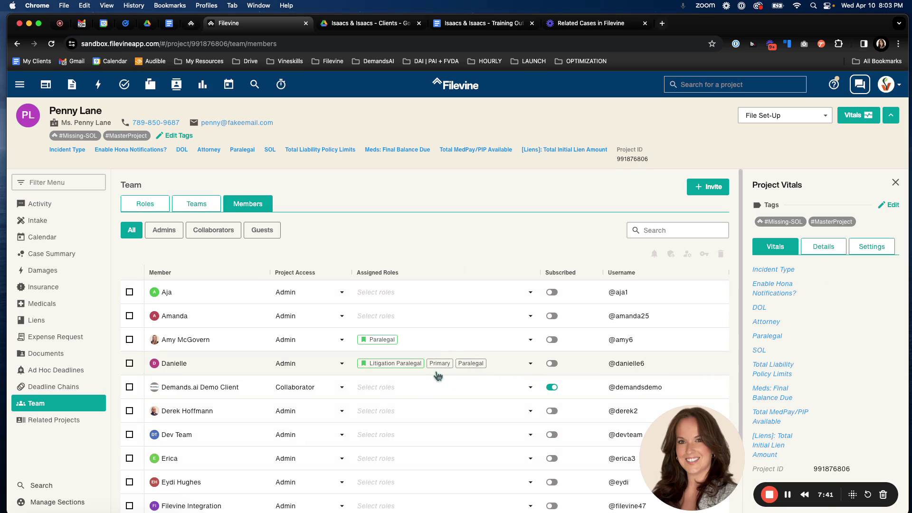
# - In Roles, make her the first-listed member for Primary
pyautogui.click(147, 209)
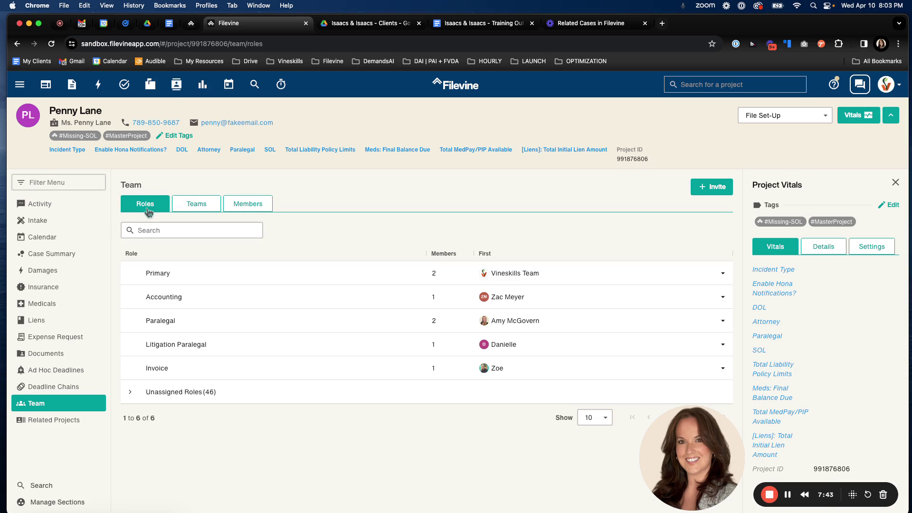
pyautogui.click(723, 274)
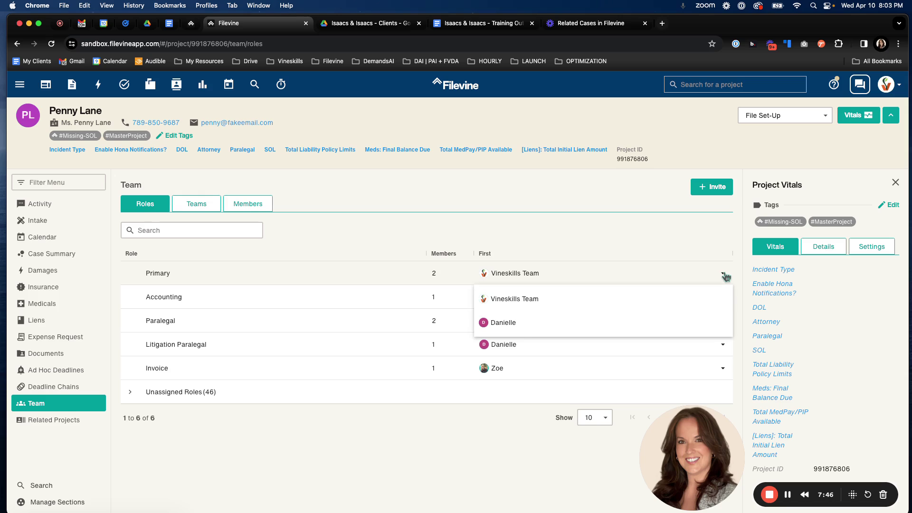
pyautogui.click(503, 323)
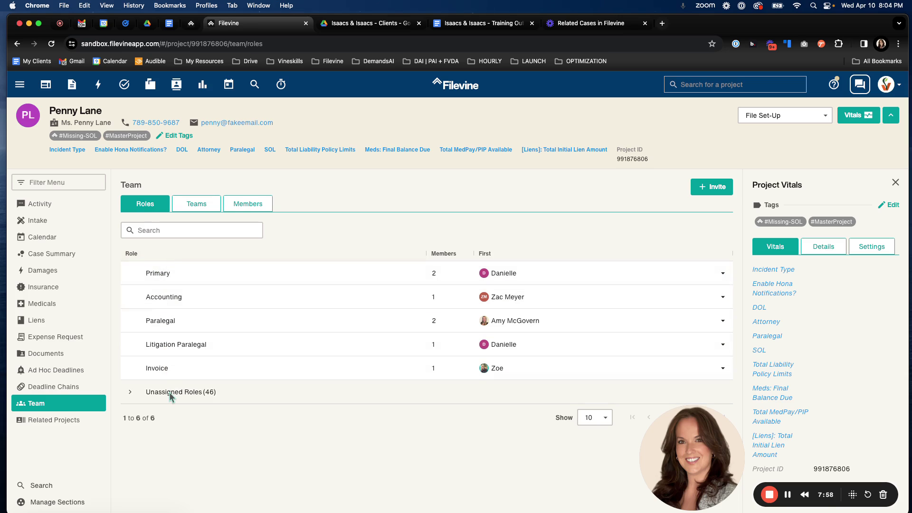
# - Subscribe the Primary member to project updates, leaving her project access at Admin
pyautogui.click(243, 206)
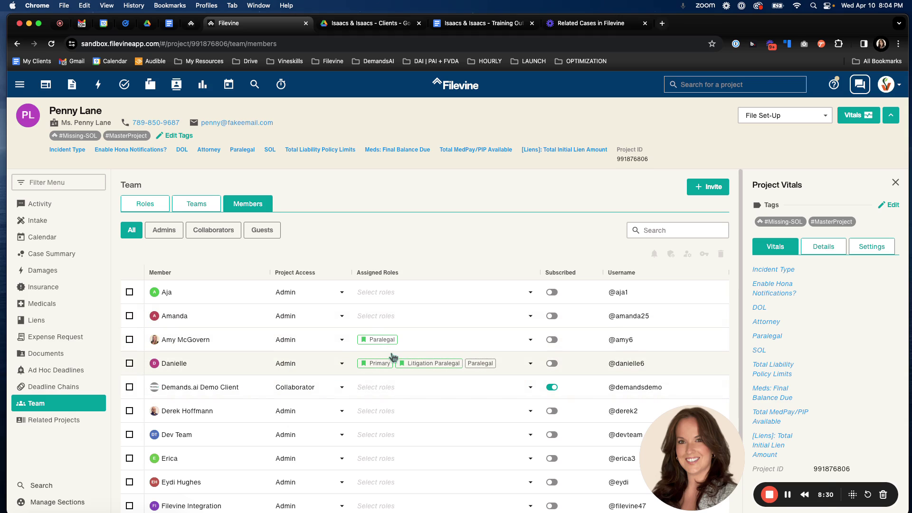
pyautogui.click(551, 364)
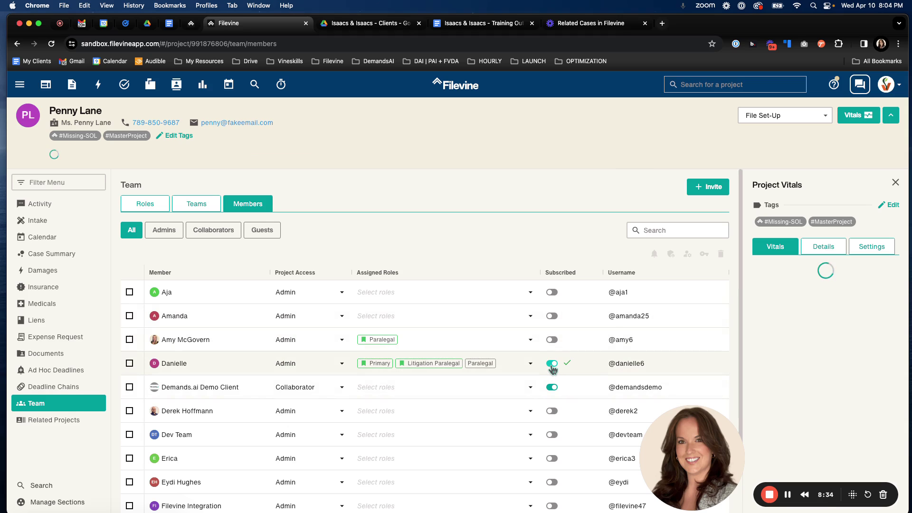
pyautogui.click(333, 364)
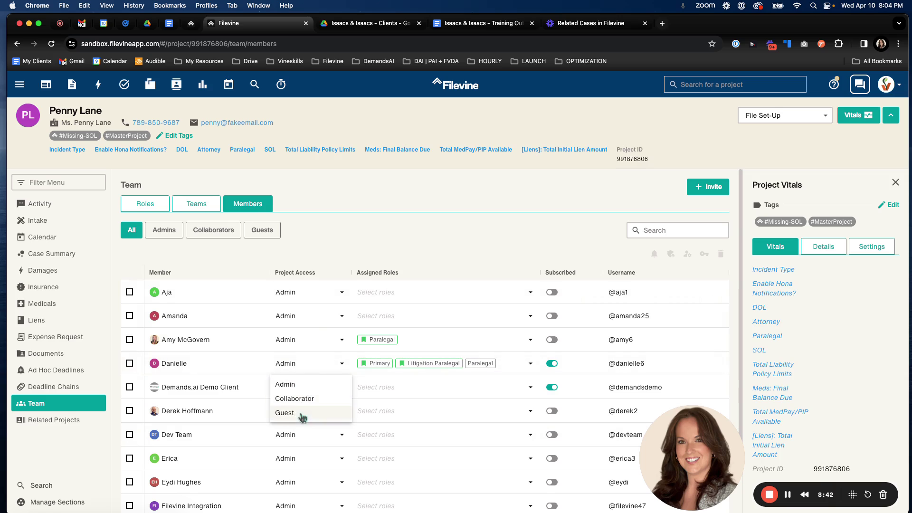
pyautogui.click(295, 398)
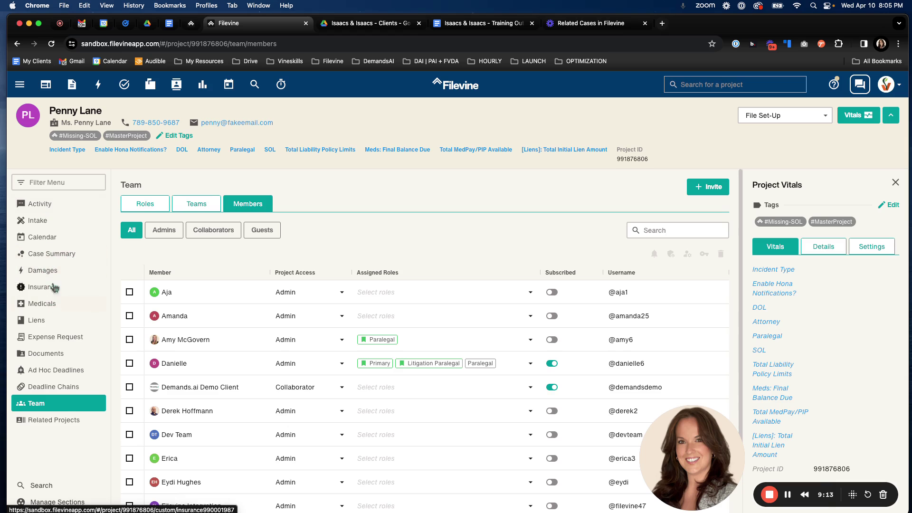
# - Open Case Summary and highlight the Staff Team Assignments heading and Lead Attorney label
pyautogui.click(69, 256)
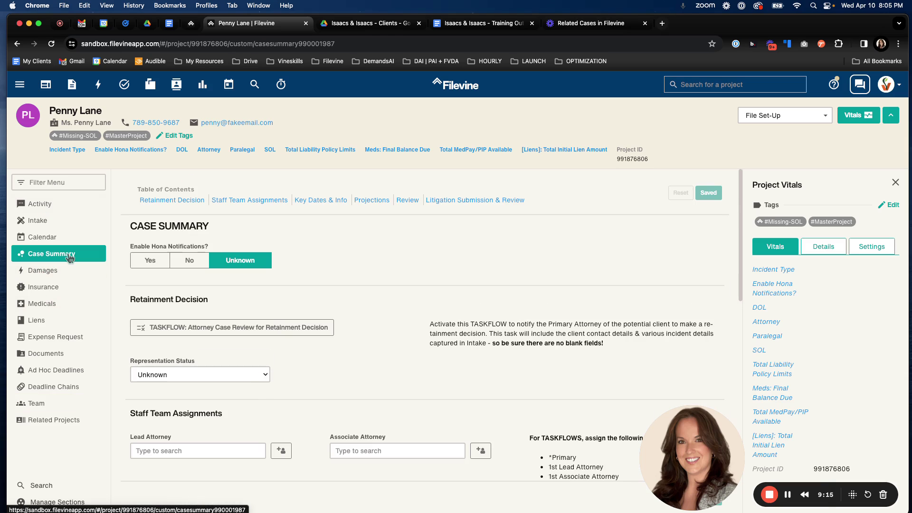
pyautogui.scroll(-1, 408, 299)
pyautogui.scroll(-4, 407, 298)
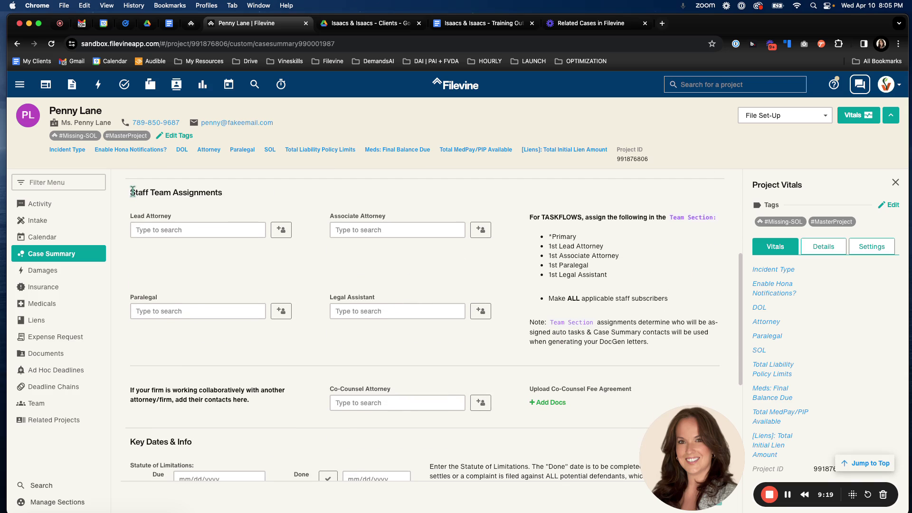
pyautogui.moveTo(131, 192); pyautogui.dragTo(292, 195)
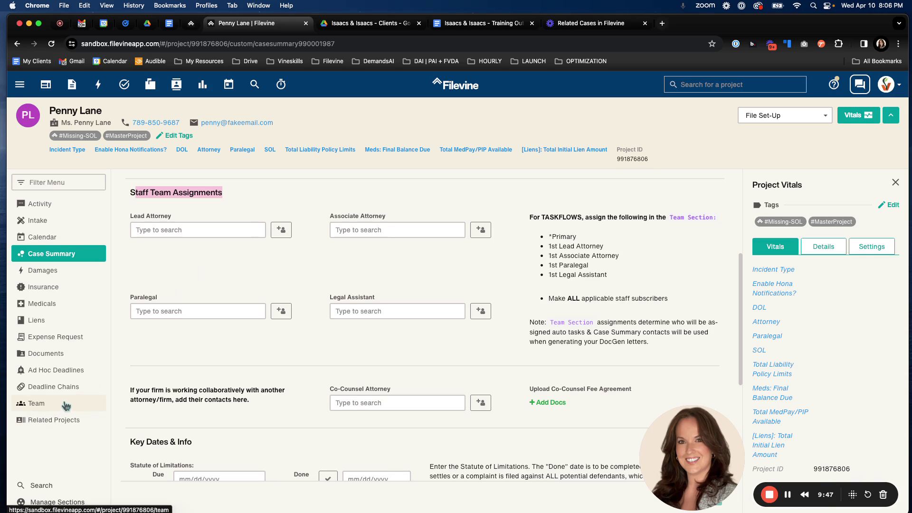
pyautogui.moveTo(129, 218); pyautogui.dragTo(164, 218)
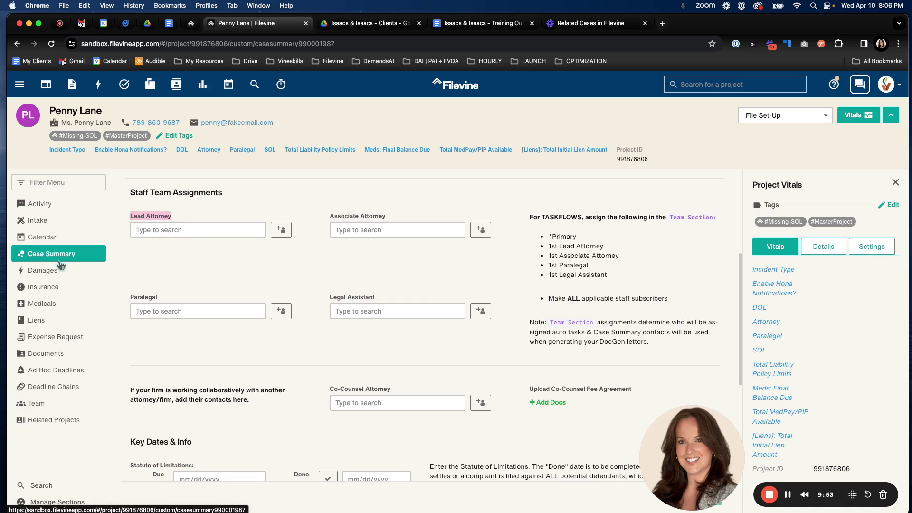
# - Search the Paralegal field by the paralegal's first name and pick the first-name-only contact
pyautogui.click(290, 271)
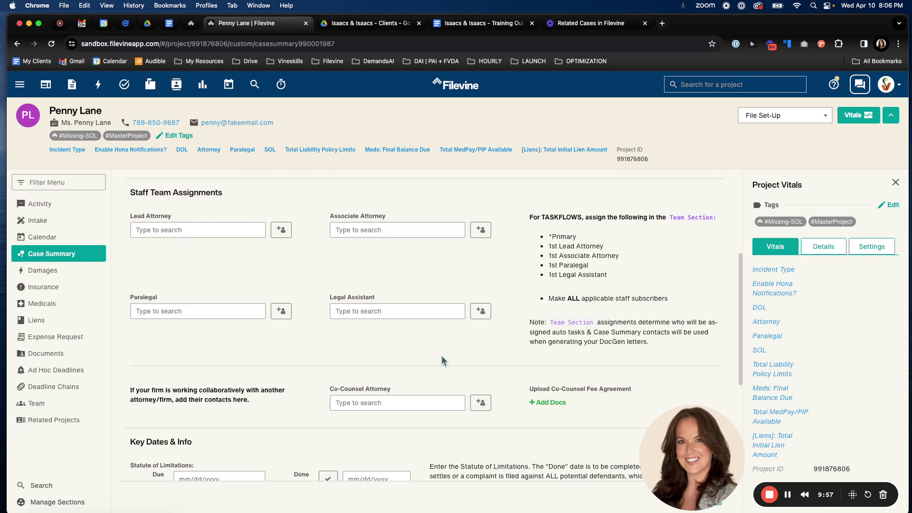
pyautogui.click(167, 231)
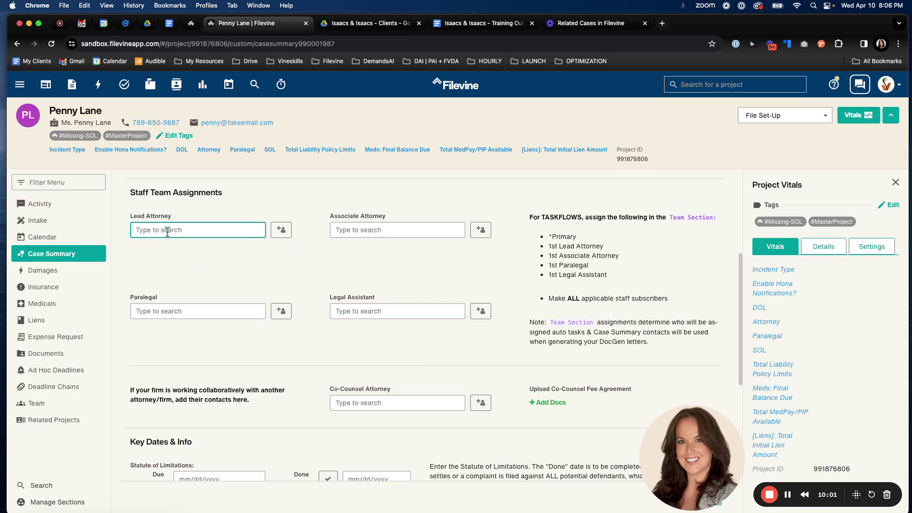
pyautogui.click(176, 312)
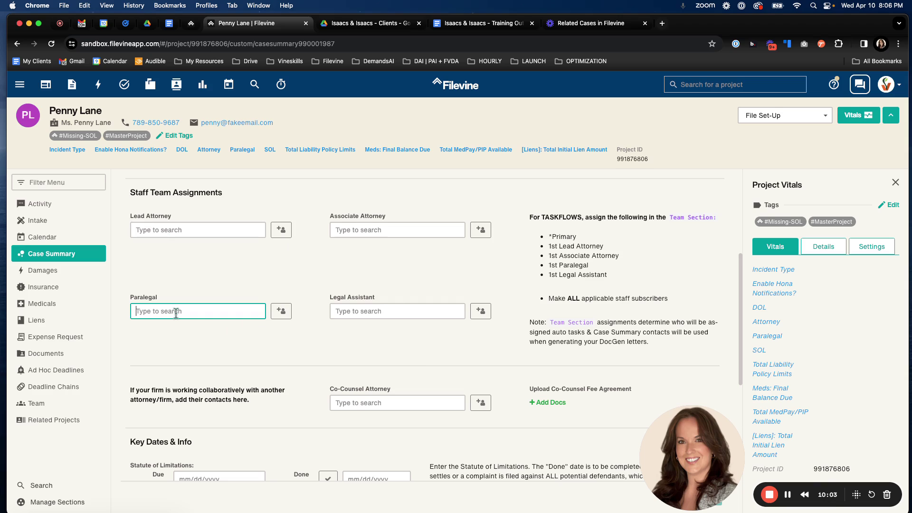
pyautogui.write('danielle')
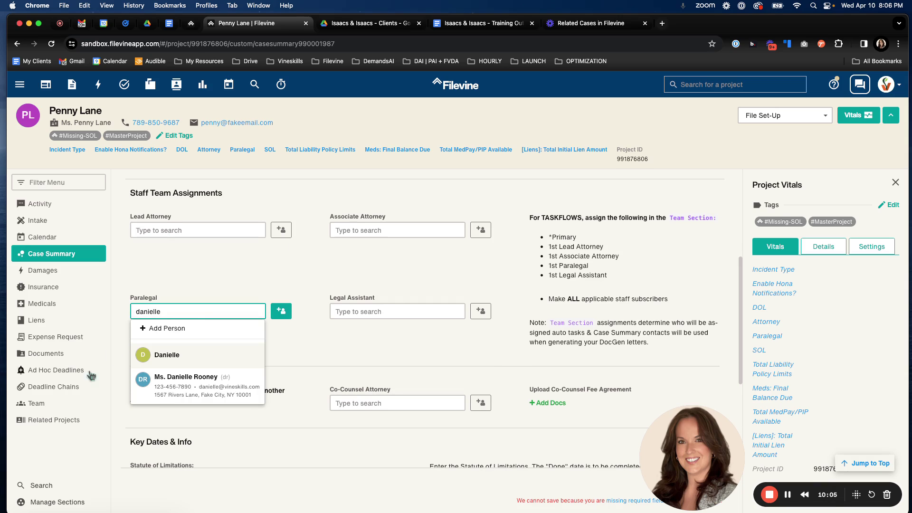
pyautogui.click(201, 360)
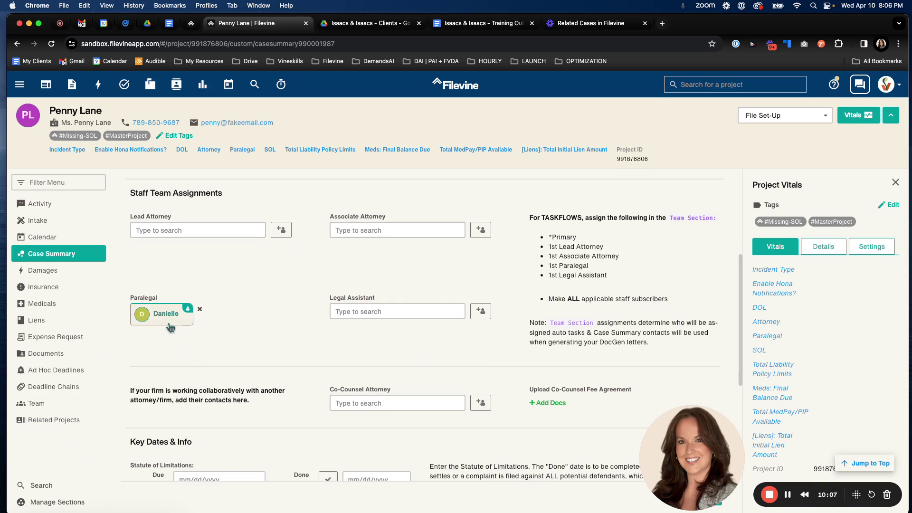
# - Remove that wrong pick and assign the paralegal's full staff contact instead
pyautogui.click(200, 309)
pyautogui.click(189, 312)
pyautogui.write('dani')
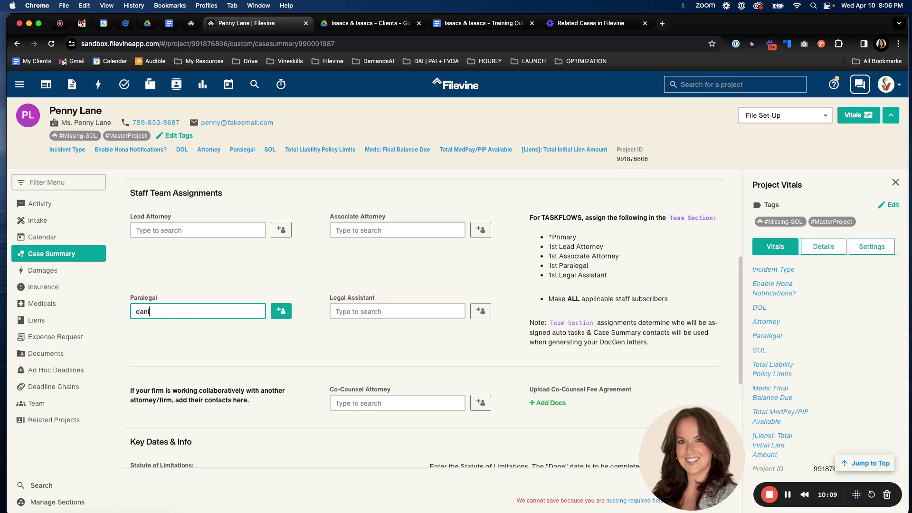
pyautogui.write('elle')
pyautogui.click(207, 380)
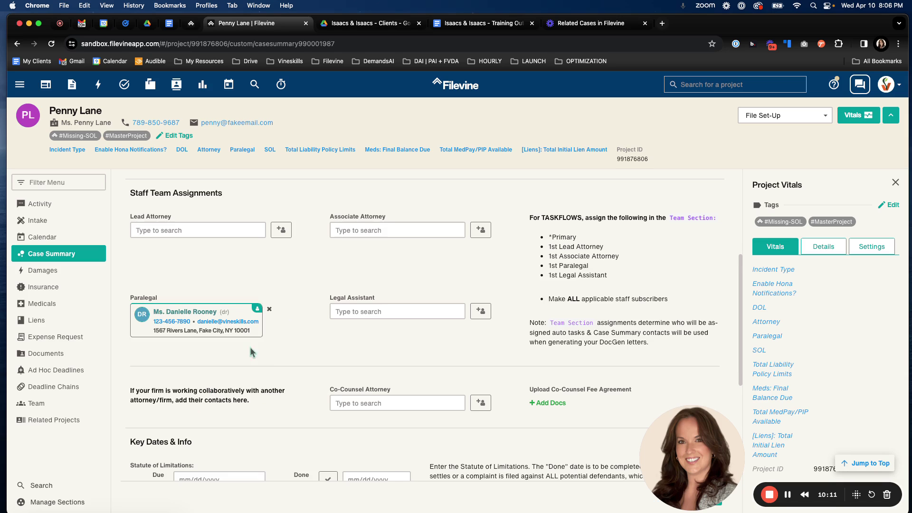
# - Add the Firm Staff contact type to the paralegal's contact, then save and close it
pyautogui.click(248, 316)
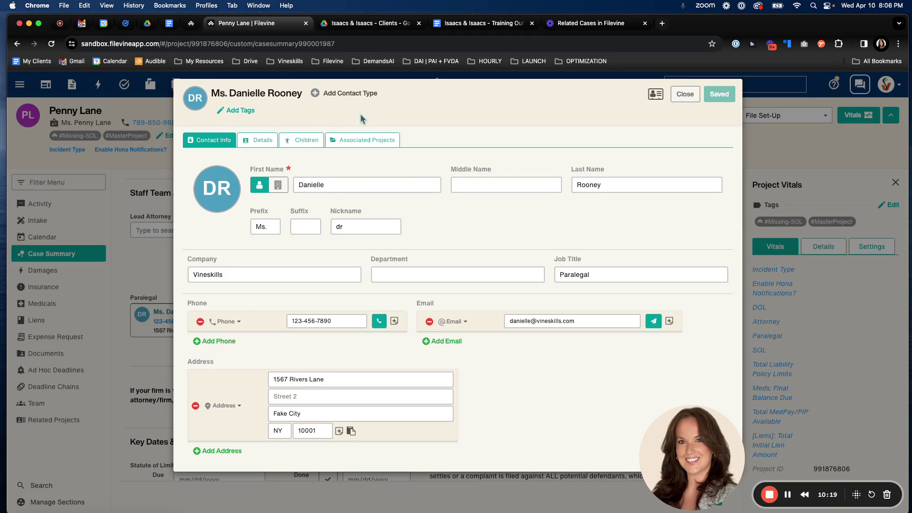
pyautogui.click(351, 94)
pyautogui.scroll(-3, 333, 214)
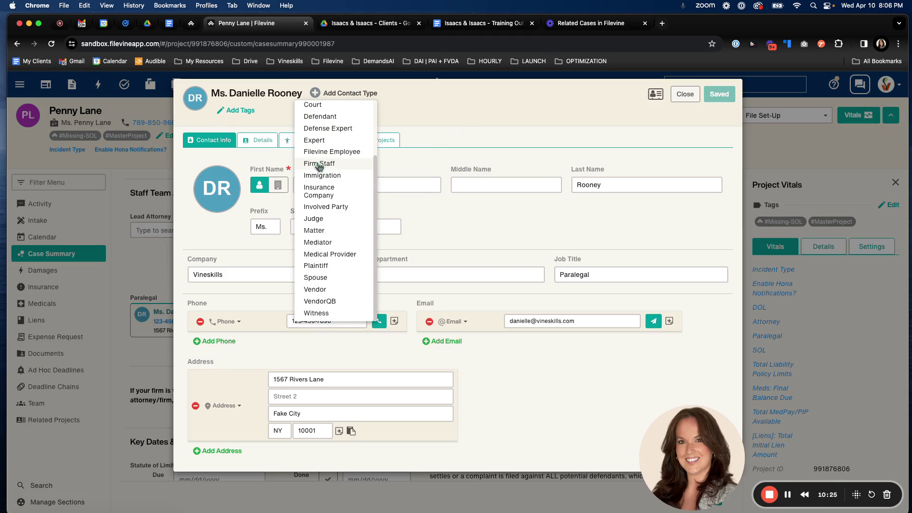
pyautogui.click(328, 164)
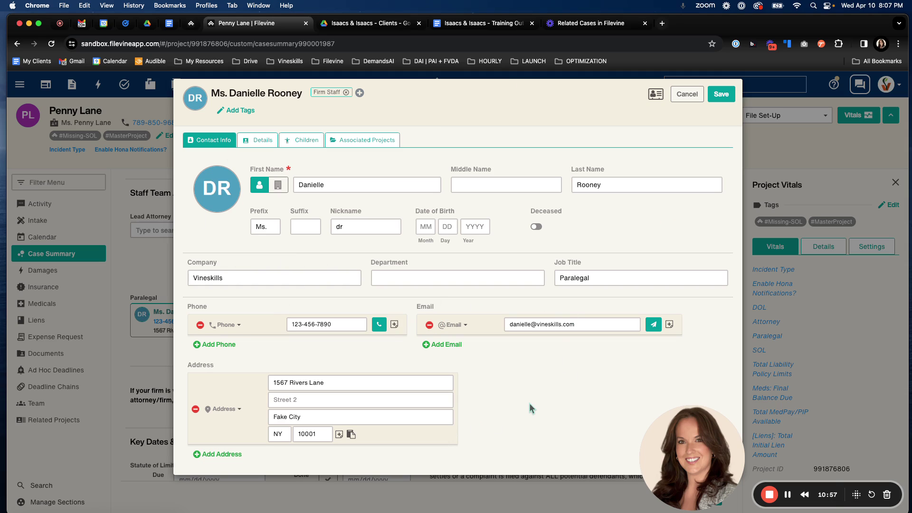
pyautogui.click(722, 94)
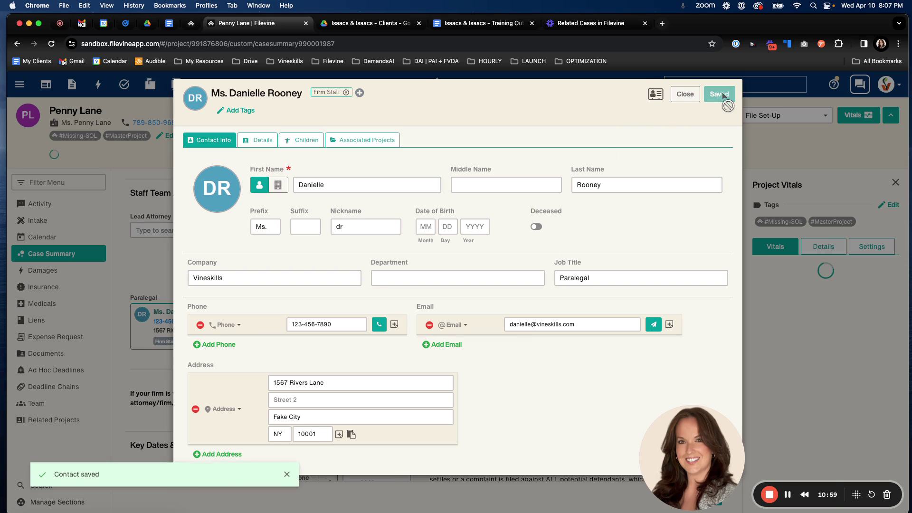
pyautogui.click(685, 94)
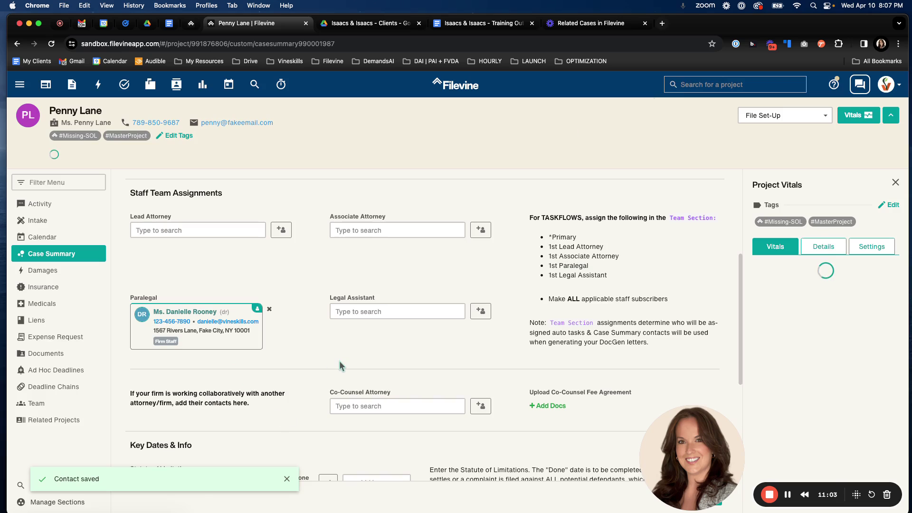
# - Assign firm staff contacts to the Lead Attorney, Associate Attorney and Legal Assistant fields
pyautogui.click(227, 233)
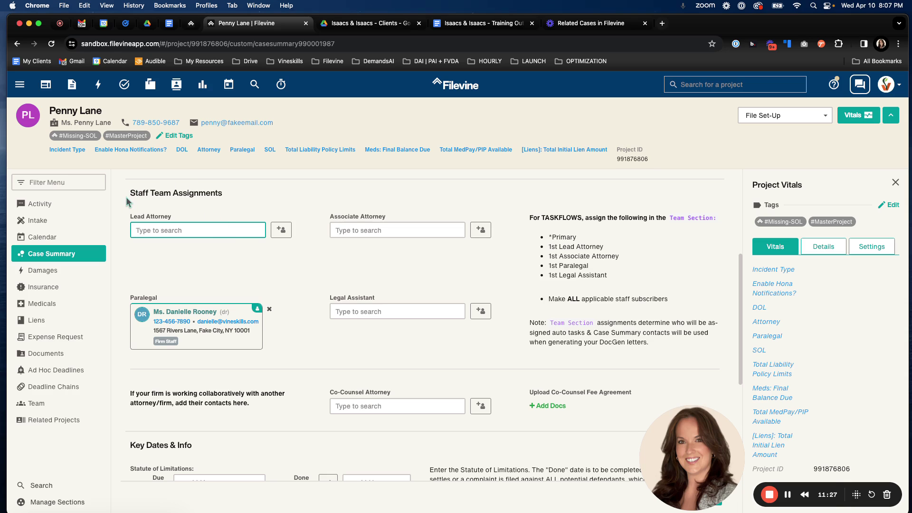
pyautogui.moveTo(127, 197); pyautogui.dragTo(230, 197)
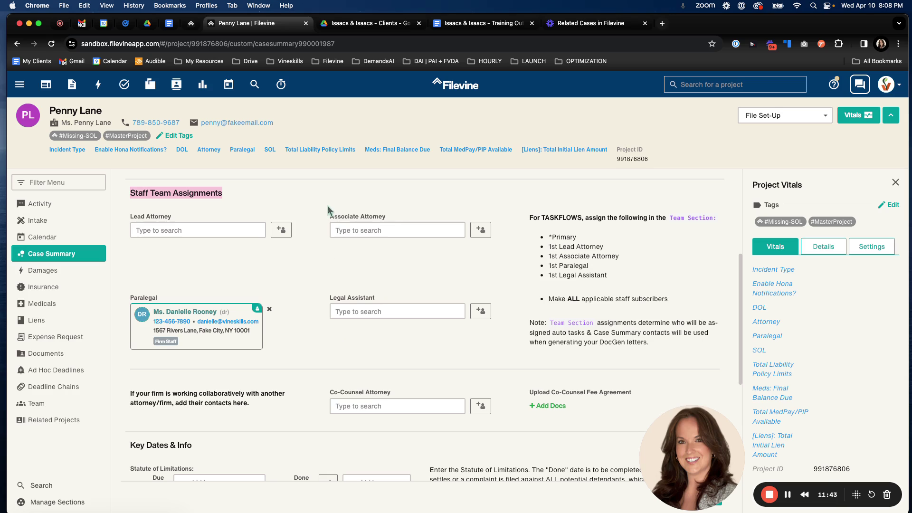
pyautogui.click(247, 233)
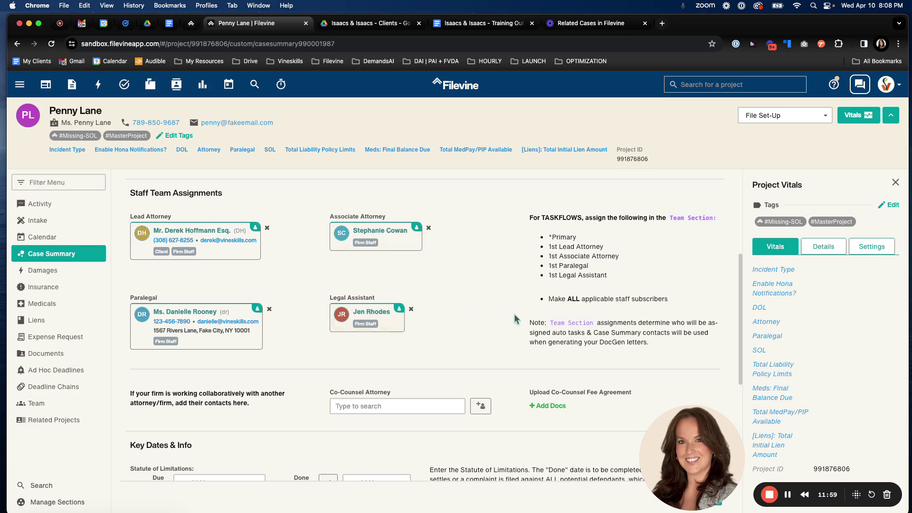
pyautogui.scroll(5, 512, 313)
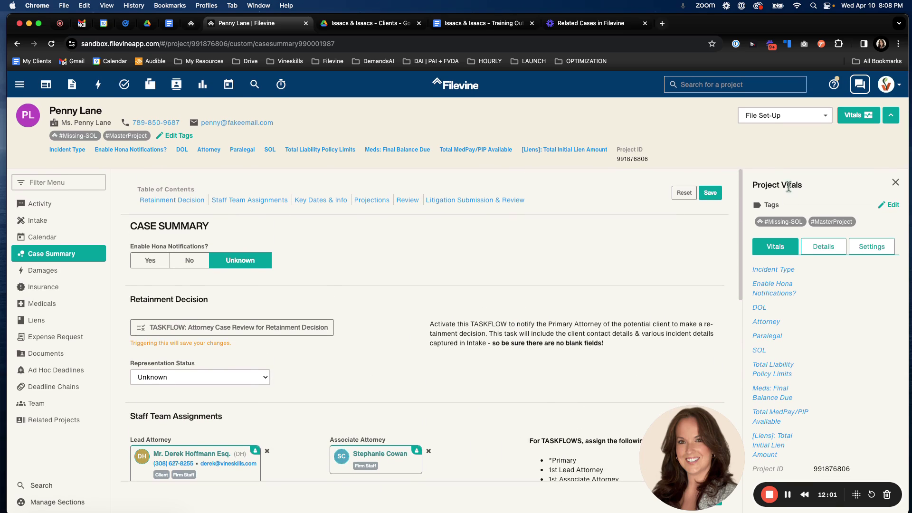
# - Save the Case Summary staff assignments and scroll down to review the remaining sections
pyautogui.click(711, 193)
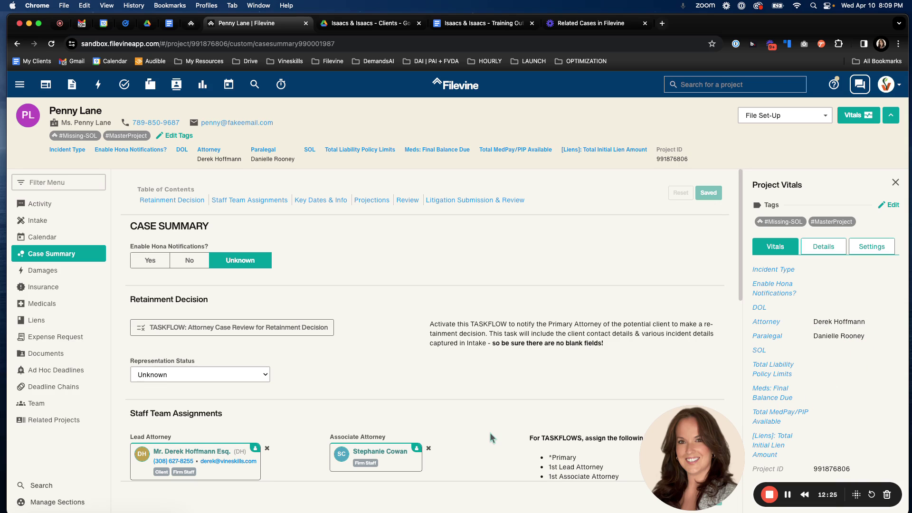
pyautogui.scroll(-15, 489, 433)
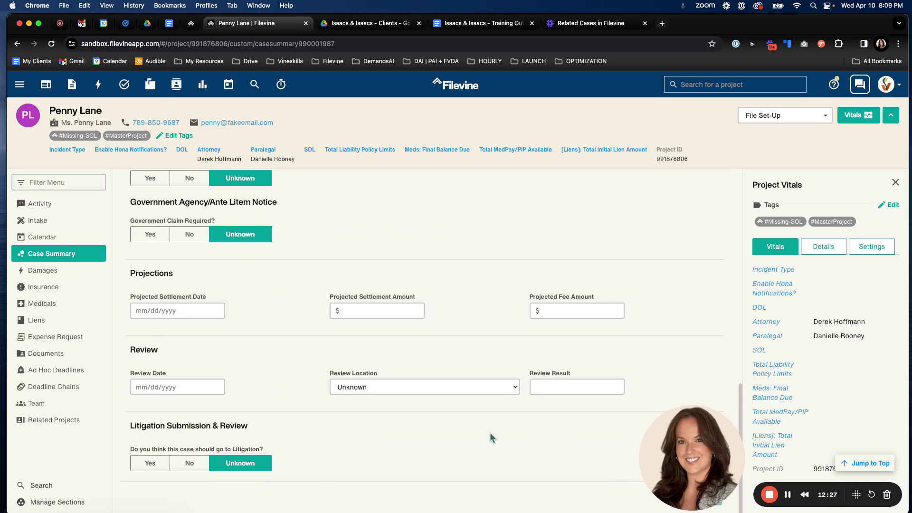